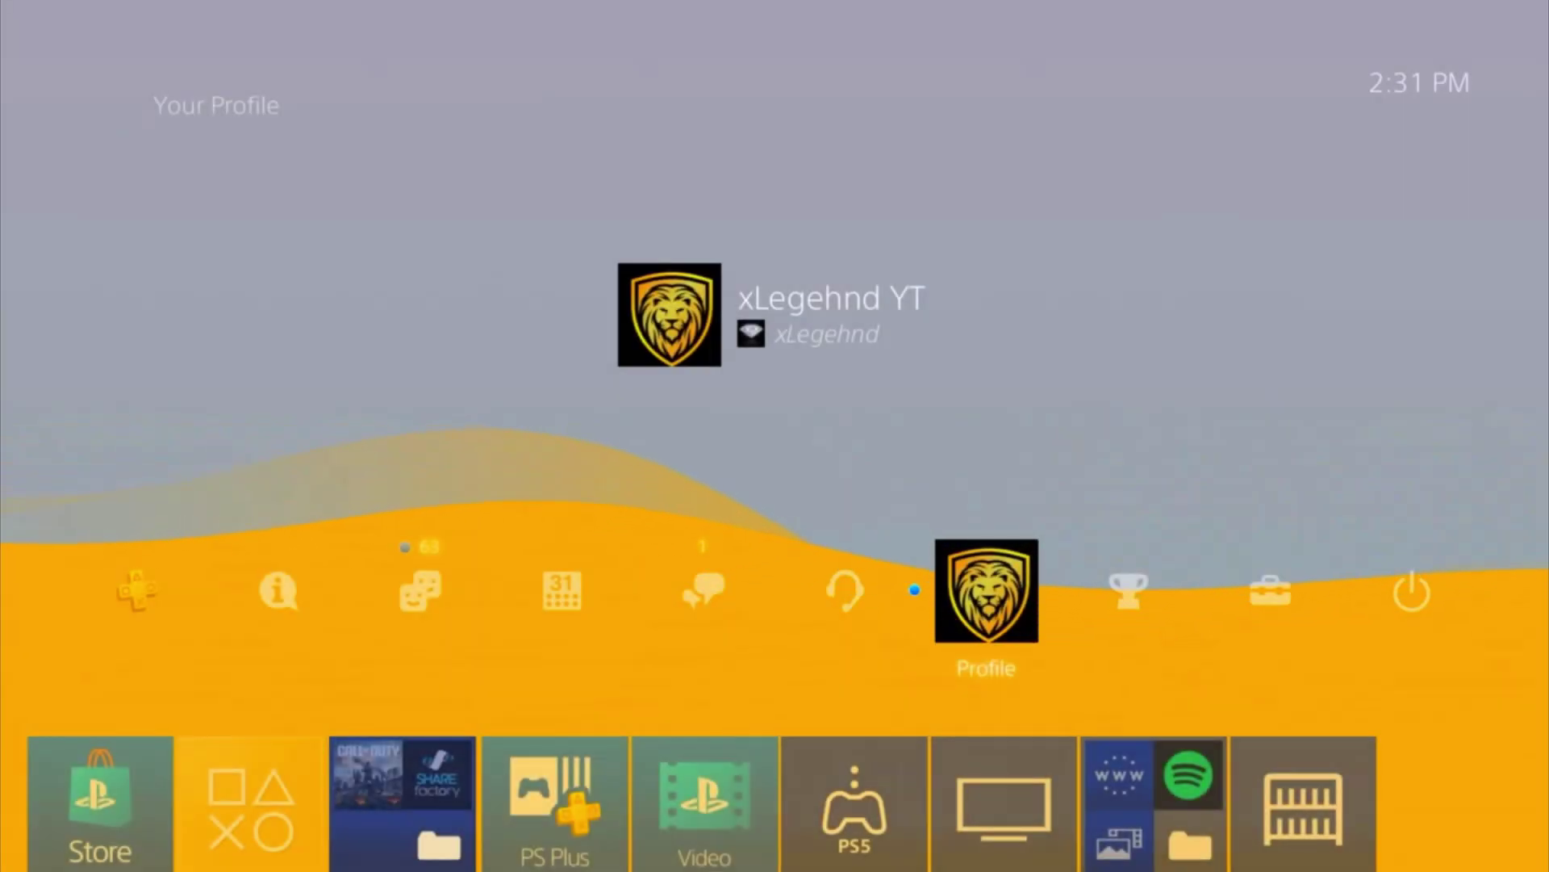
- Move past Party to Notifications and open it, confirming there are no notifications
{"action": "key", "text": "Left"}
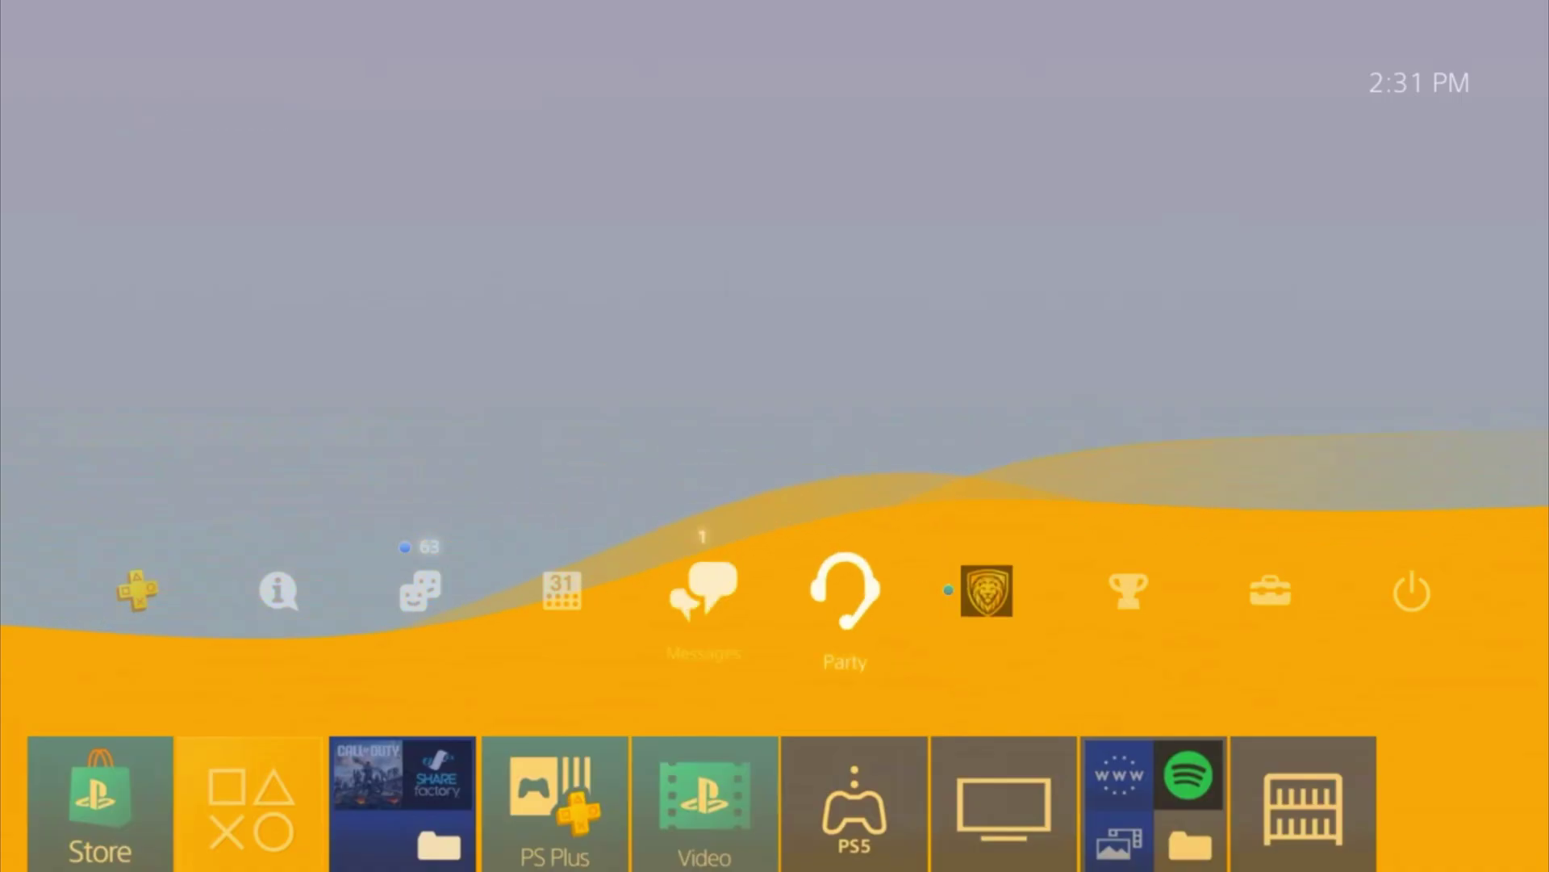
{"action": "key", "text": "Left"}
{"action": "key", "text": "Left"}
{"action": "key", "text": "Left"}
{"action": "key", "text": "Return"}
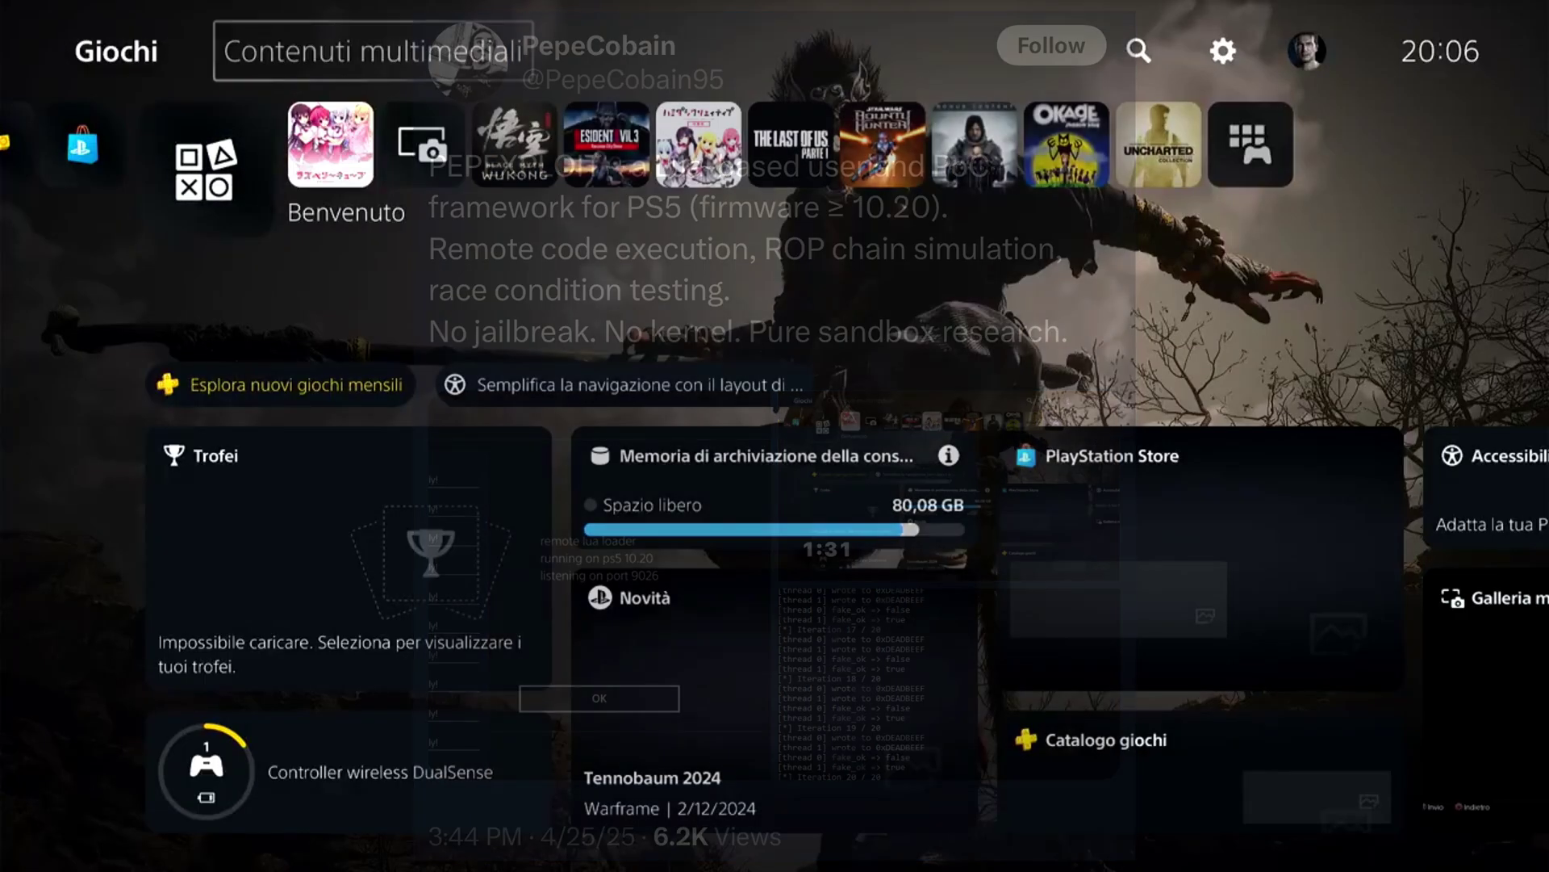
{"action": "key", "text": "Return"}
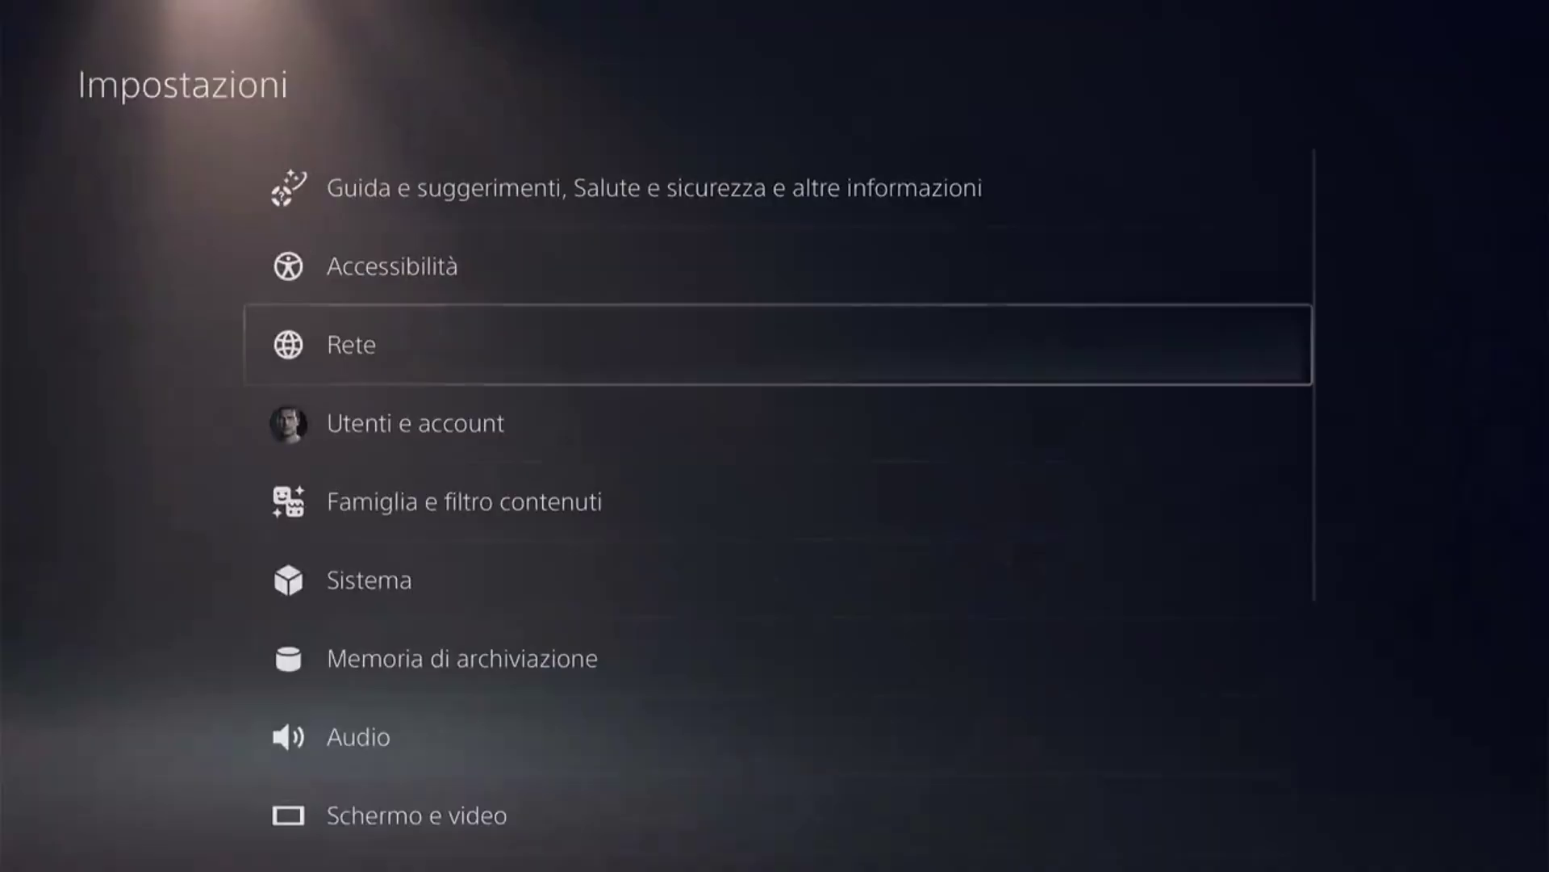
{"action": "key", "text": "Down"}
{"action": "key", "text": "Down"}
{"action": "key", "text": "Down"}
{"action": "key", "text": "Down"}
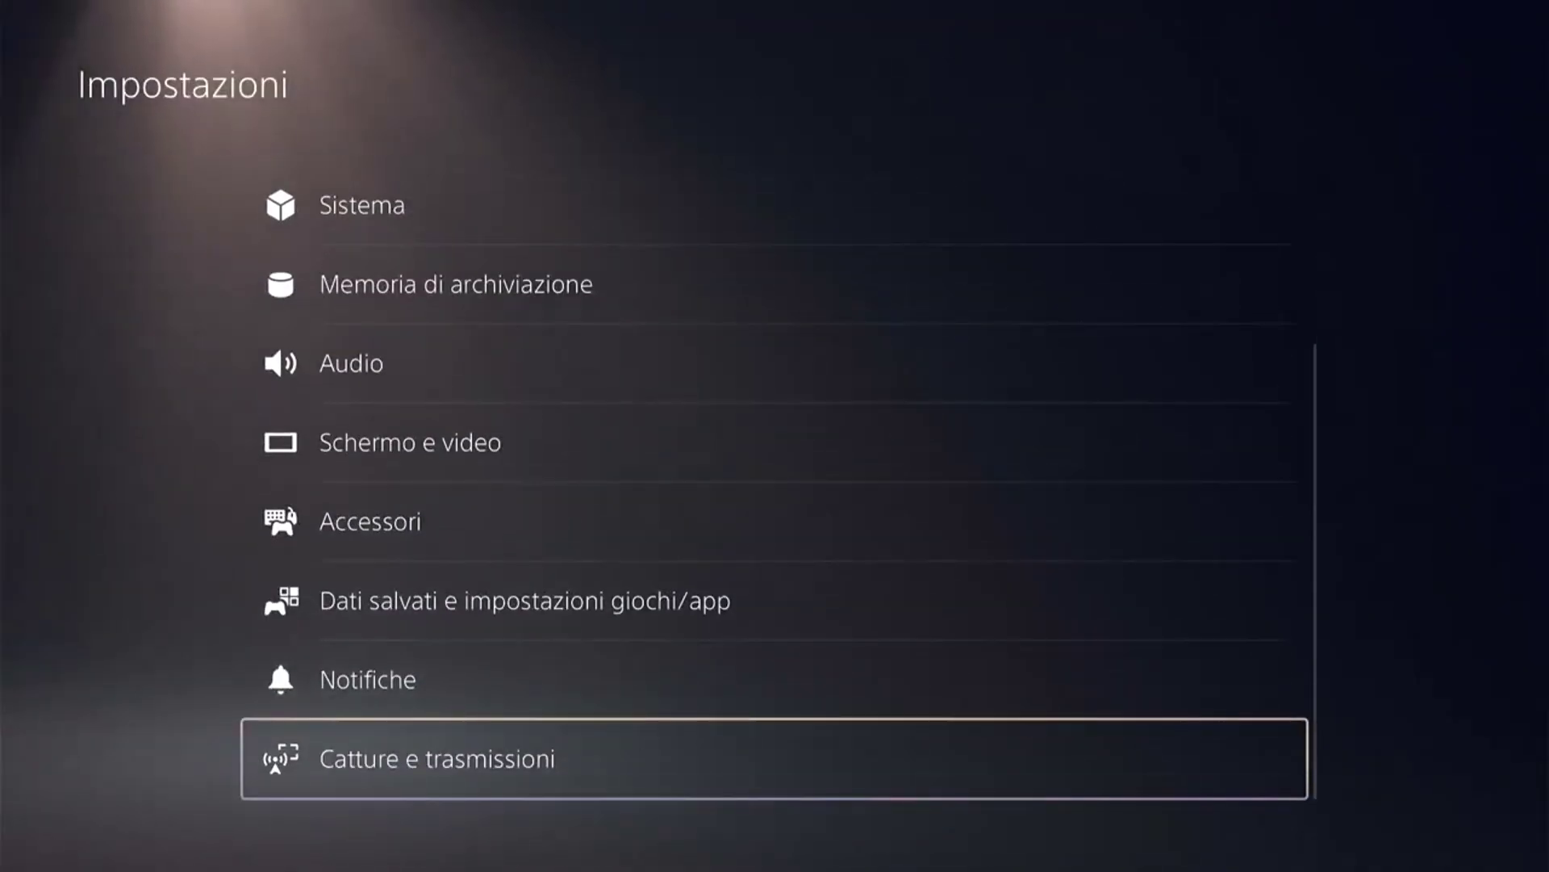
{"action": "key", "text": "Up"}
{"action": "key", "text": "Up"}
{"action": "key", "text": "Up"}
{"action": "key", "text": "Return"}
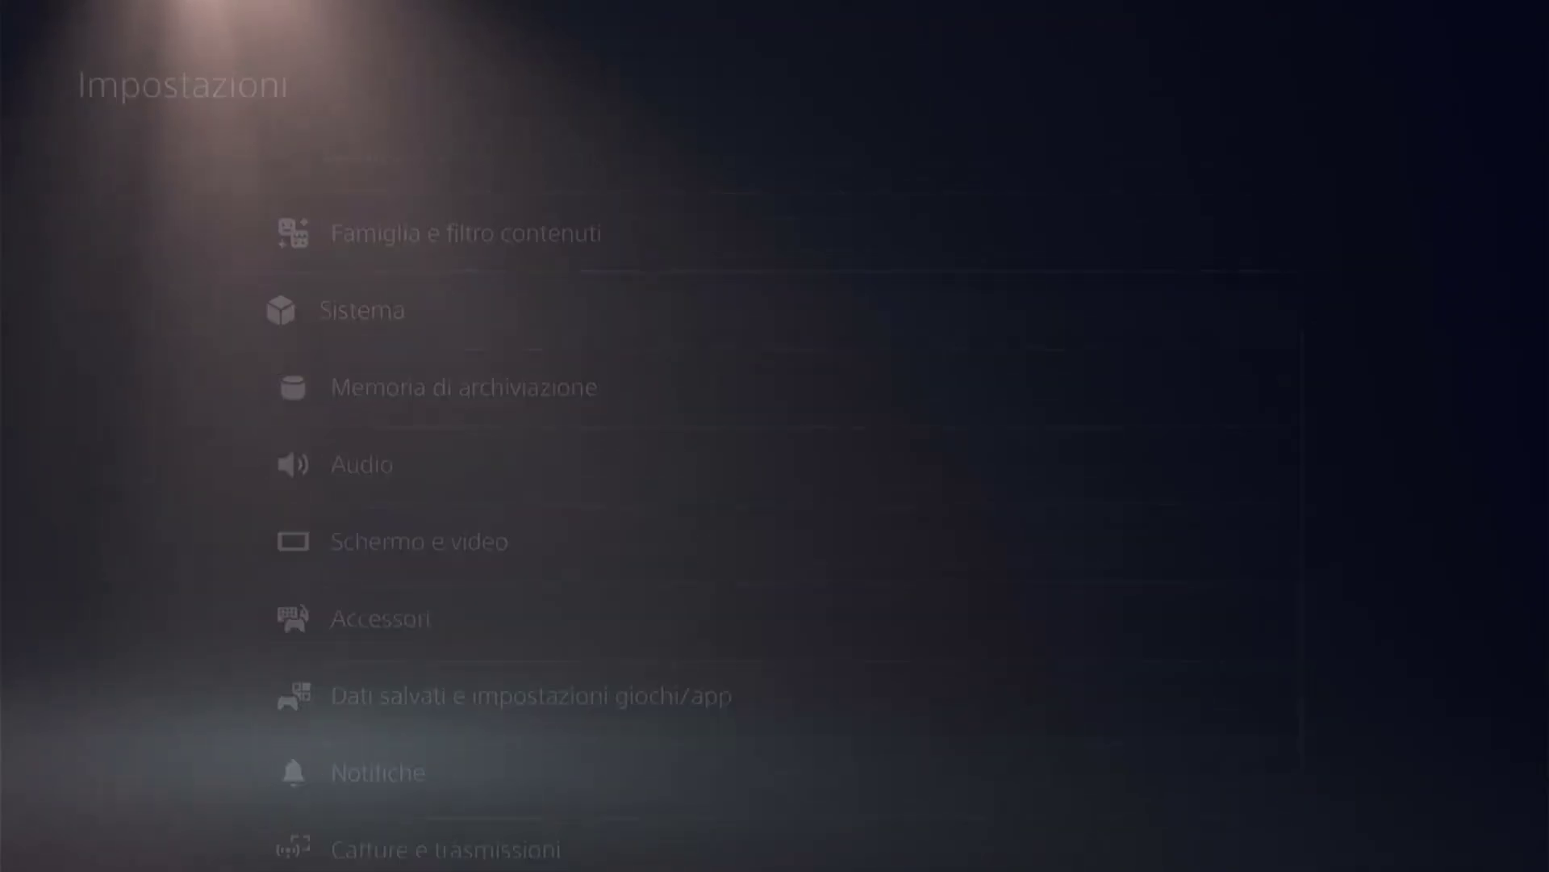
{"action": "key", "text": "Right"}
{"action": "key", "text": "Return"}
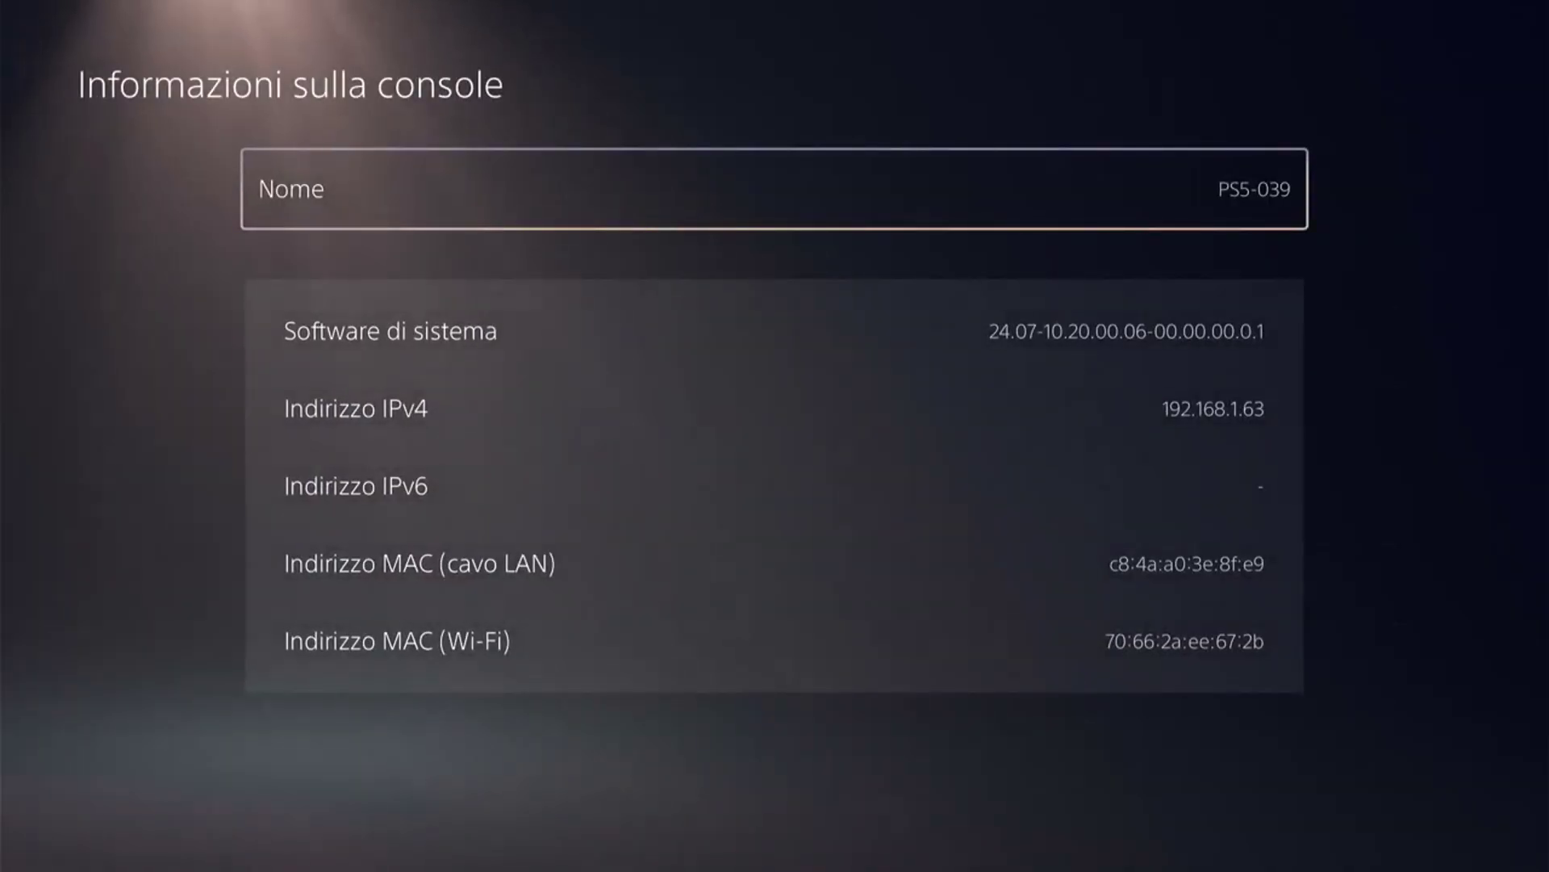
{"action": "key", "text": "Escape"}
{"action": "key", "text": "Left"}
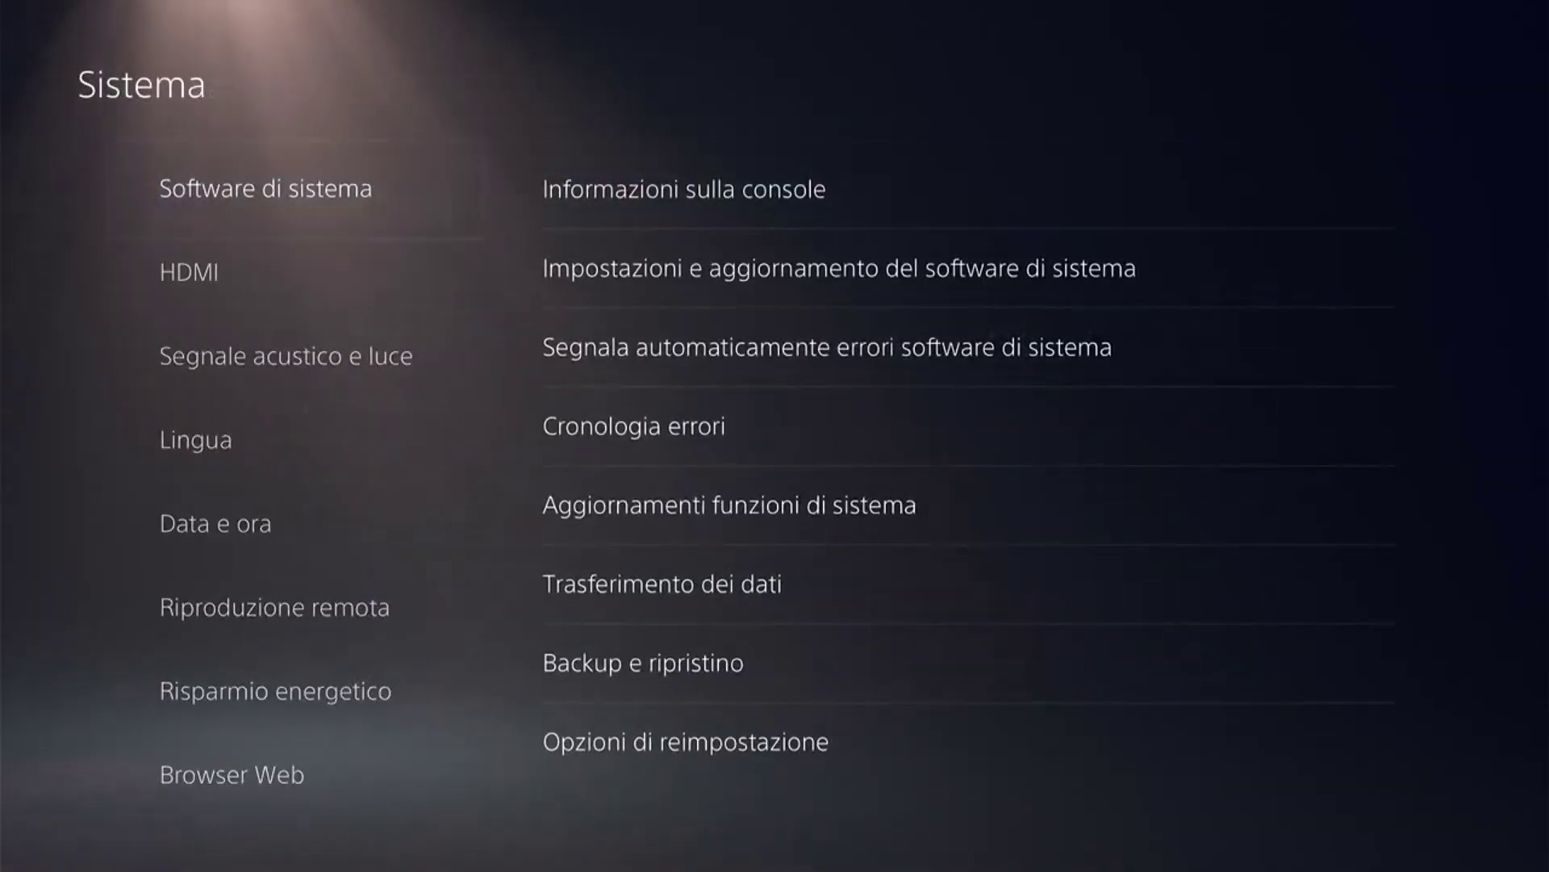
{"action": "key", "text": "Escape"}
{"action": "key", "text": "Escape"}
{"action": "key", "text": "Down"}
{"action": "key", "text": "Right"}
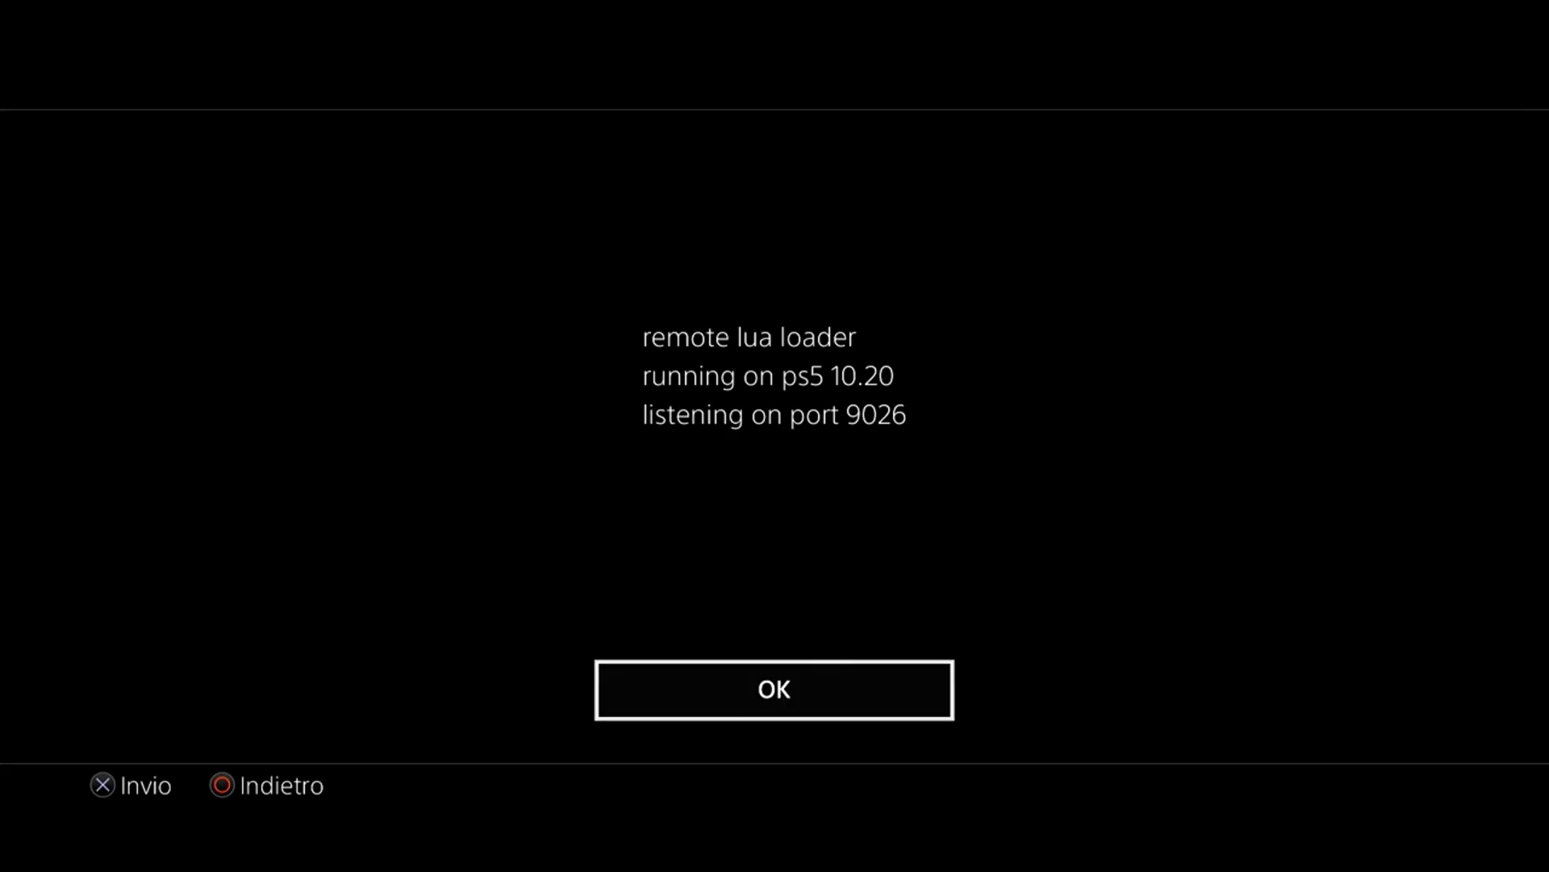
- Return home from the control center and close the lua loader game with Chiudi gioco
{"action": "key", "text": "super"}
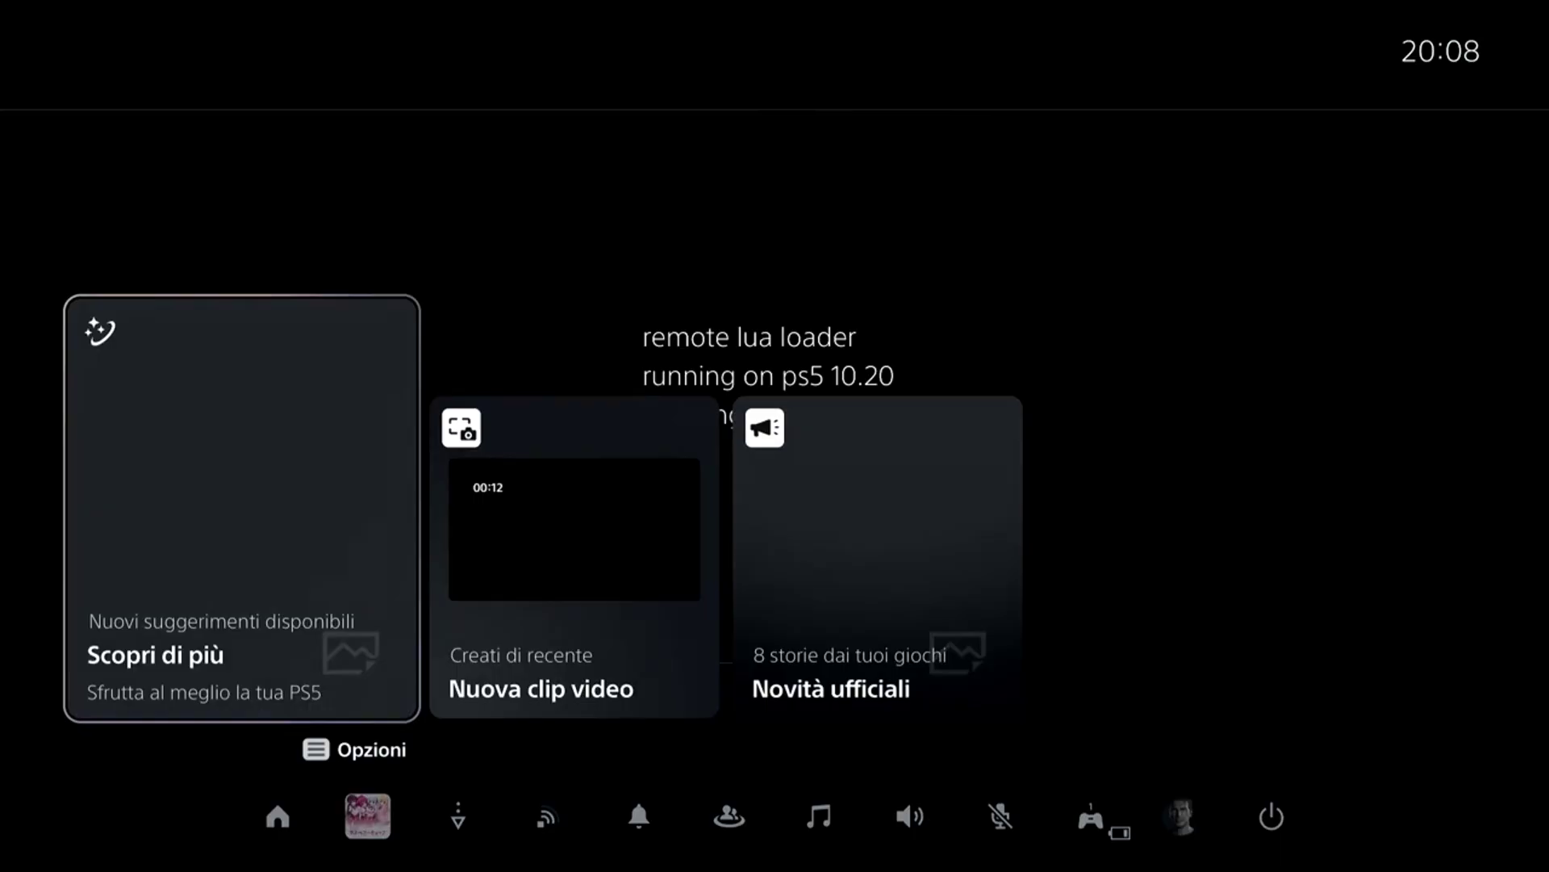
{"action": "key", "text": "Down"}
{"action": "key", "text": "Return"}
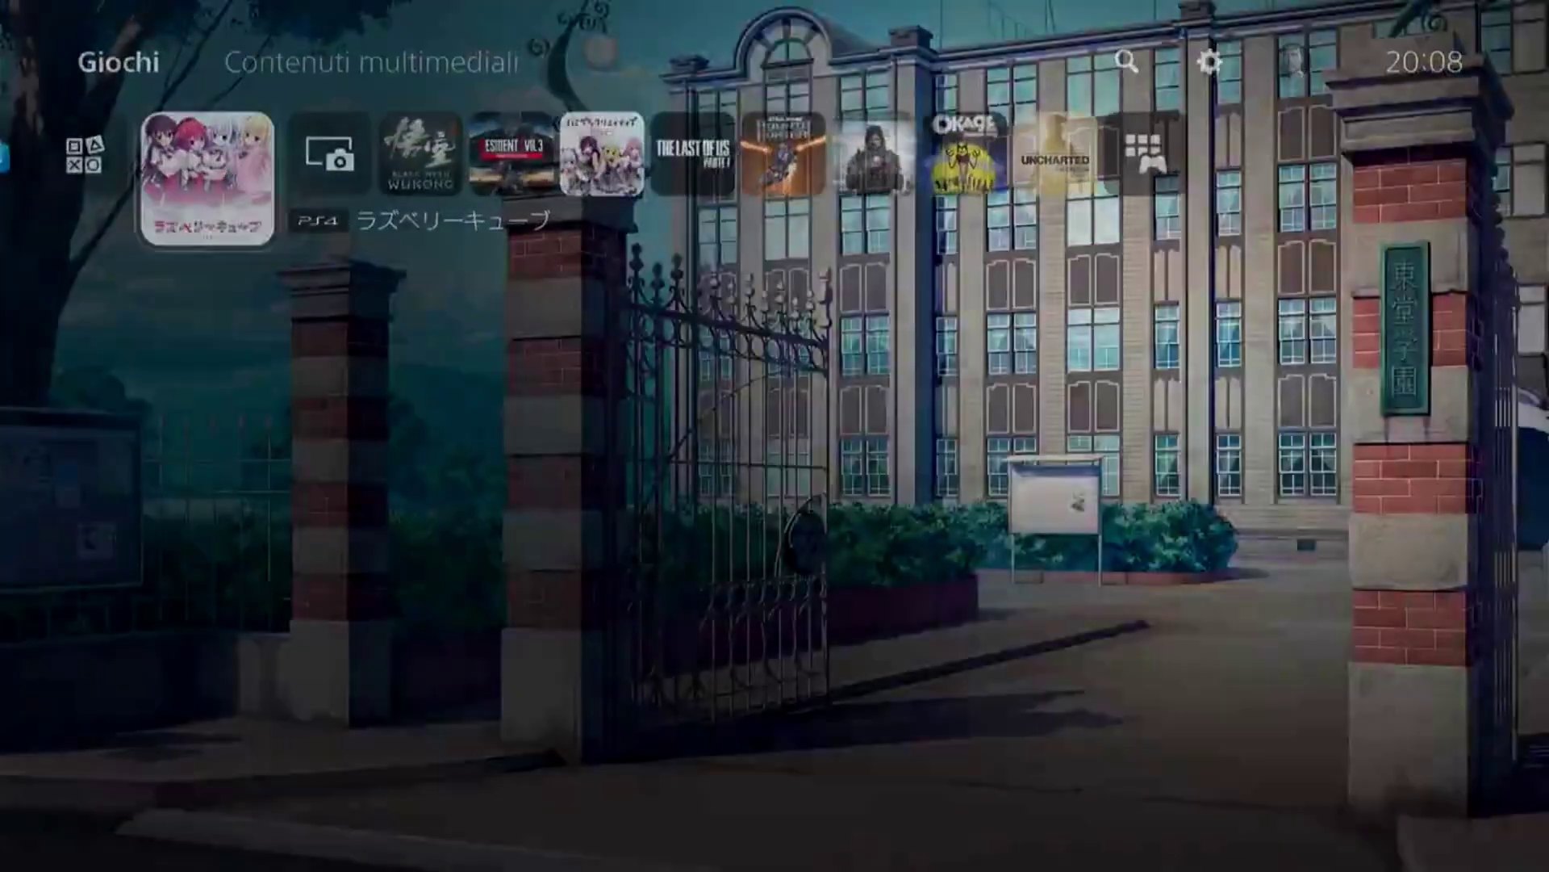
{"action": "key", "text": "Menu"}
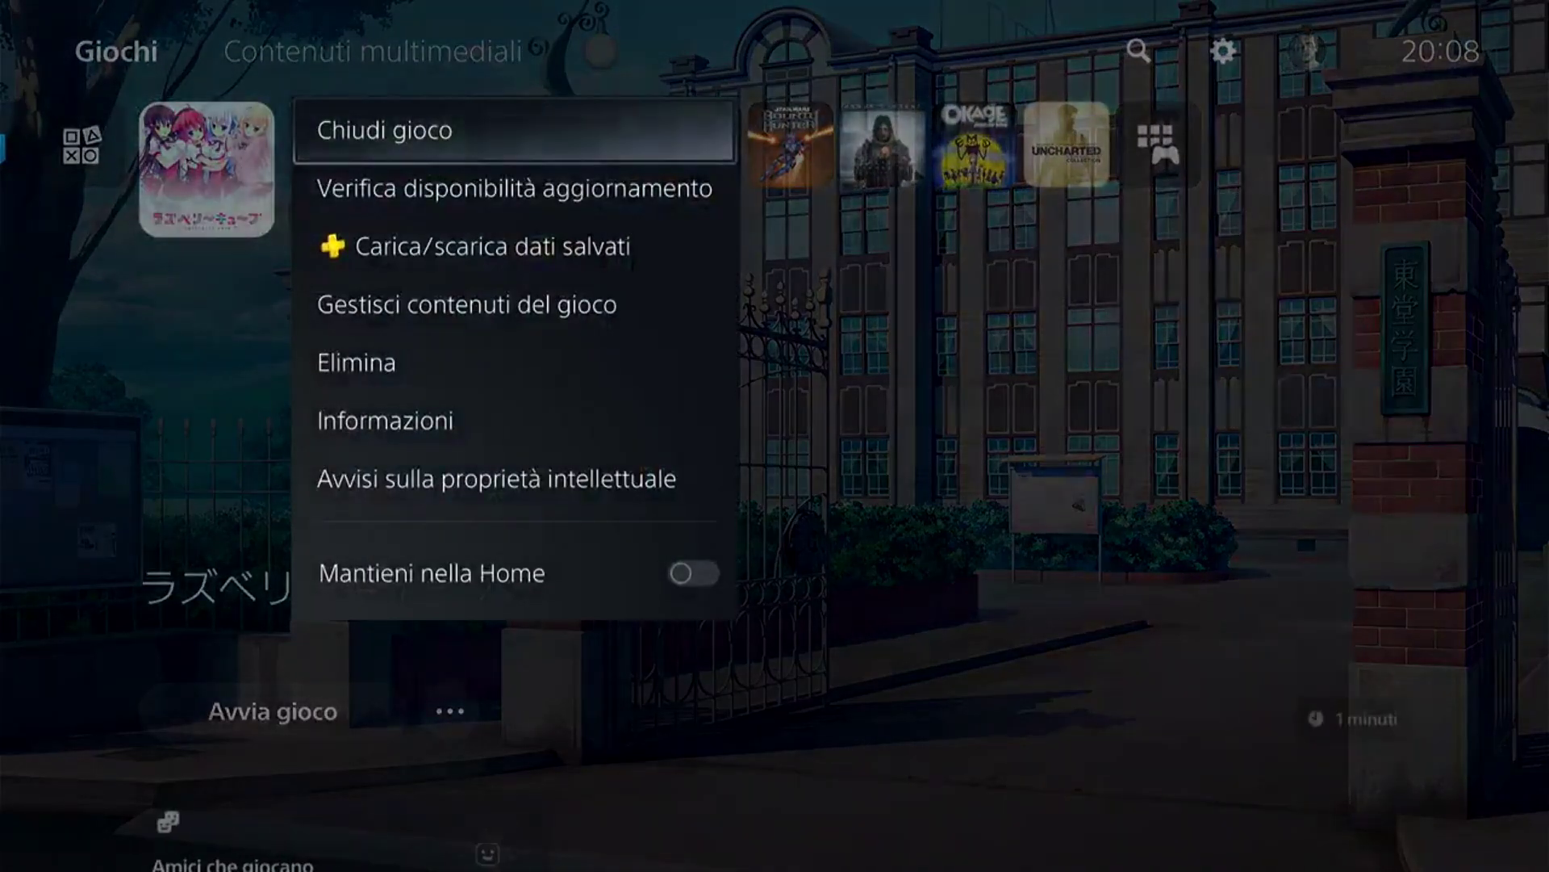
{"action": "key", "text": "Return"}
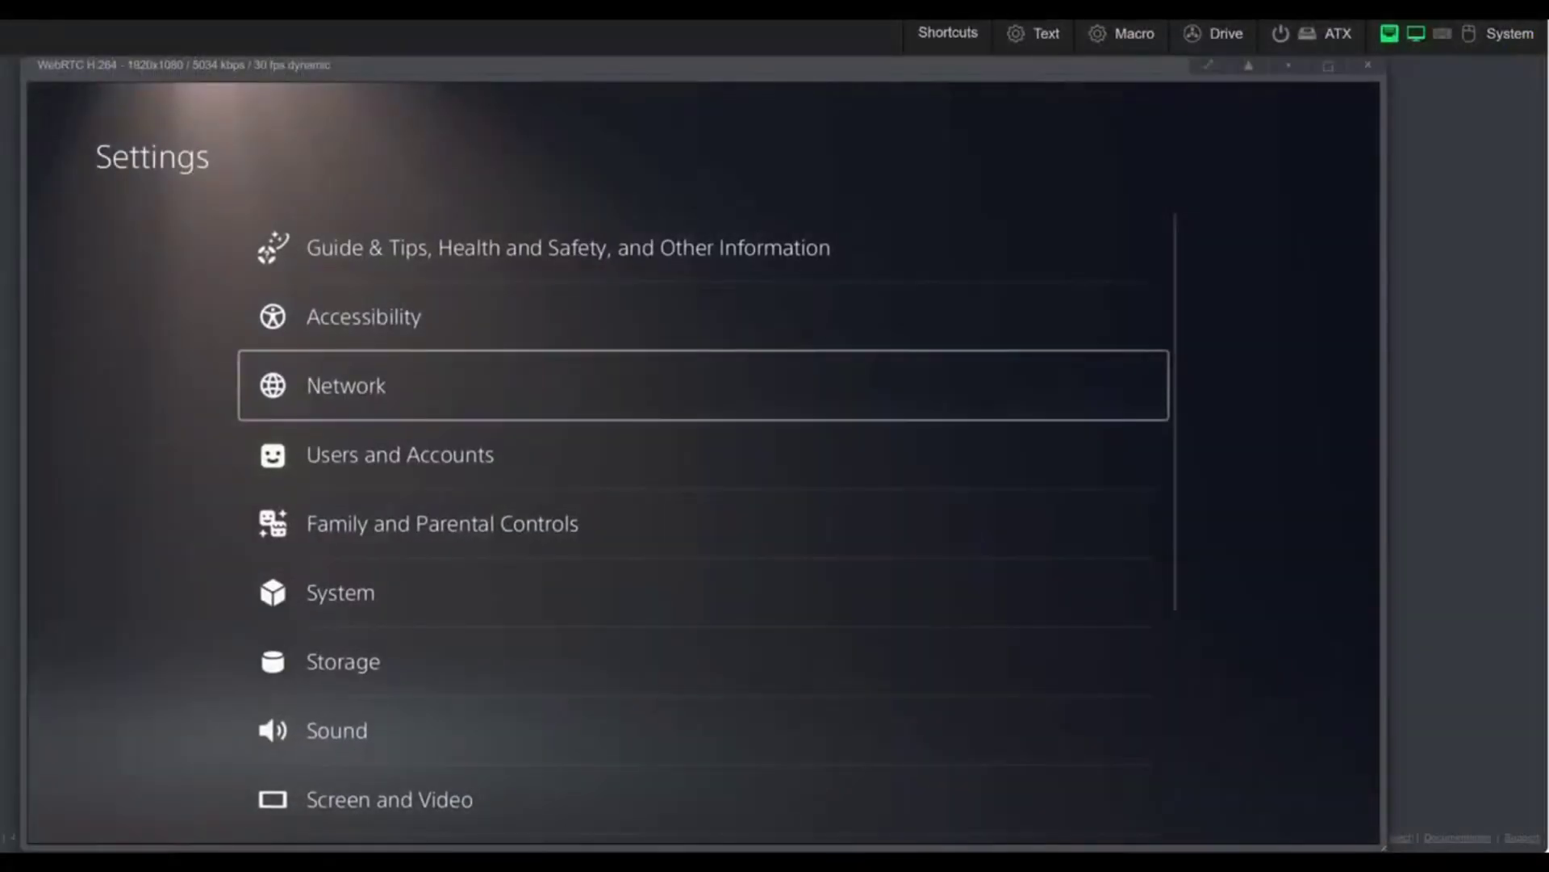
- Open System's Console Information page to confirm firmware version 10.60
{"action": "key", "text": "Down"}
{"action": "key", "text": "Down"}
{"action": "key", "text": "Down"}
{"action": "key", "text": "Return"}
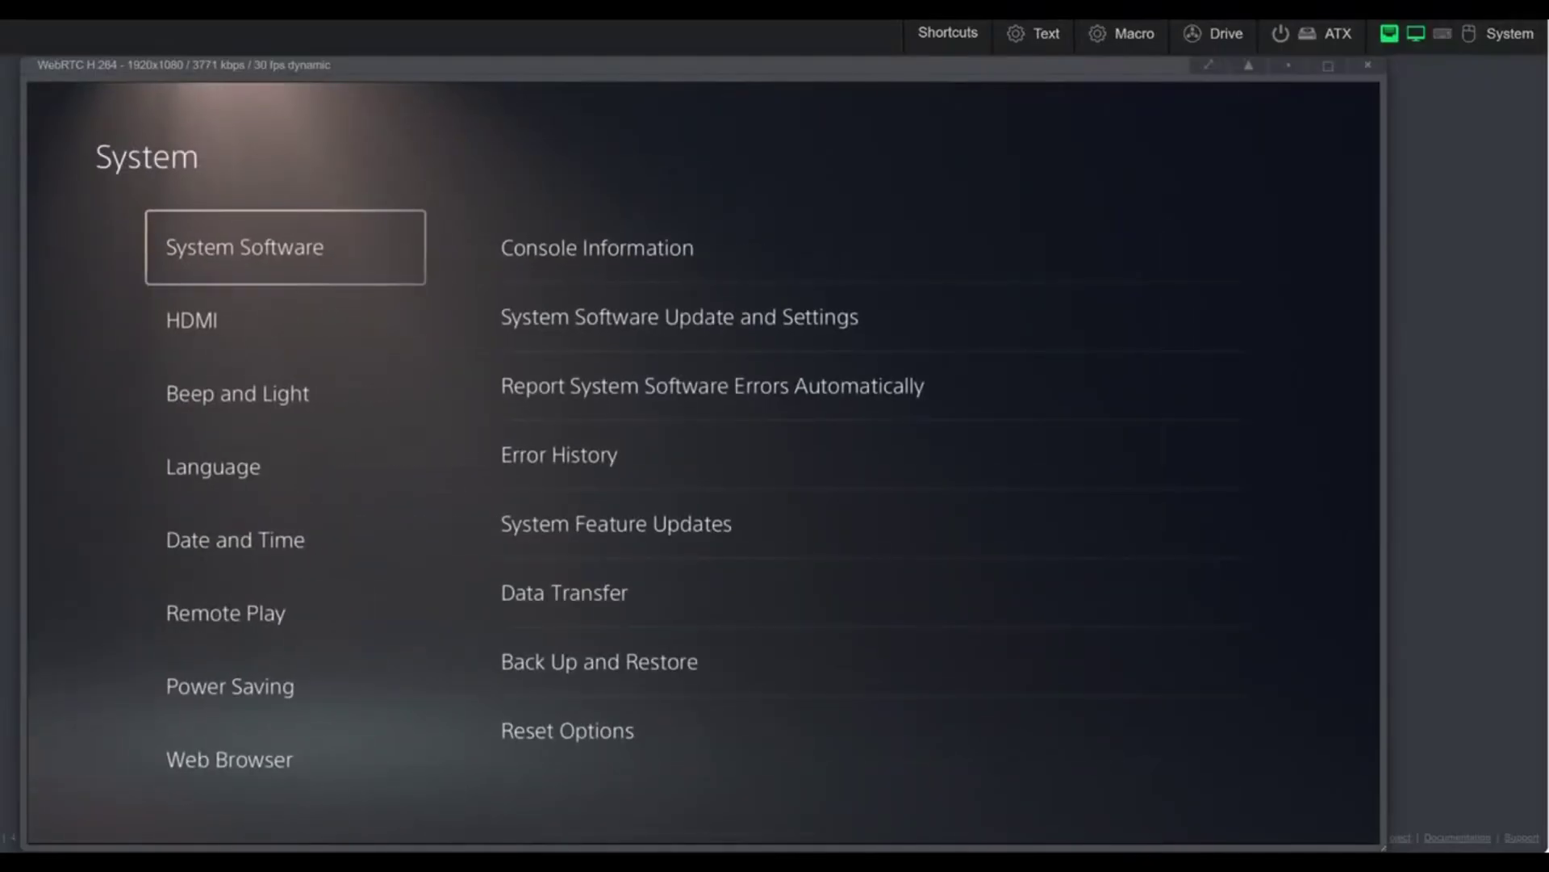
{"action": "key", "text": "Right"}
{"action": "key", "text": "Return"}
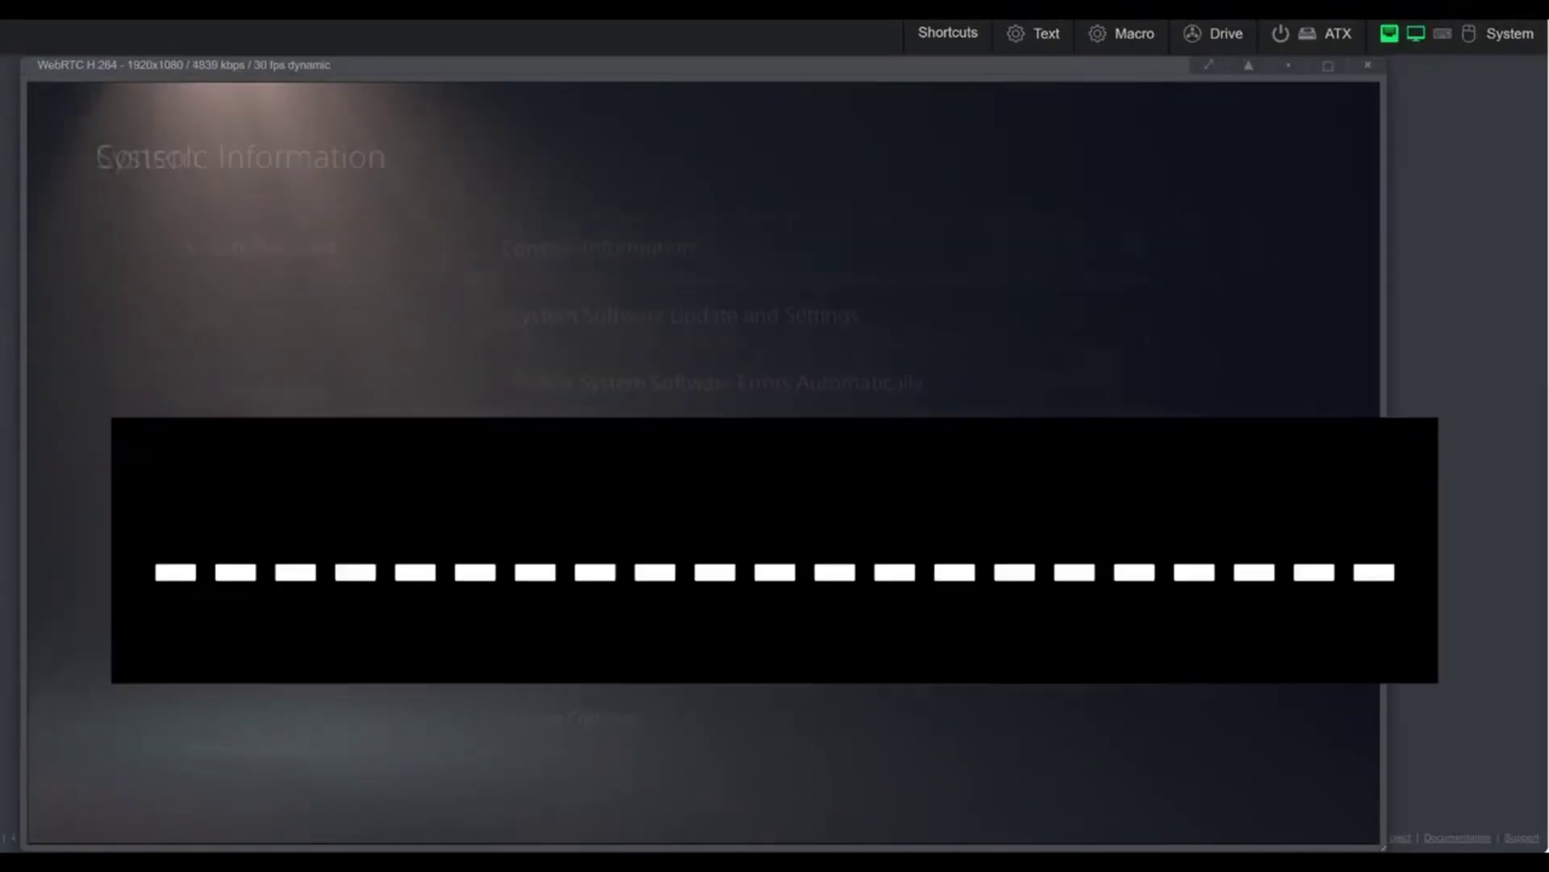
- Back out of Console Information and Settings to the home screen
{"action": "key", "text": "Escape"}
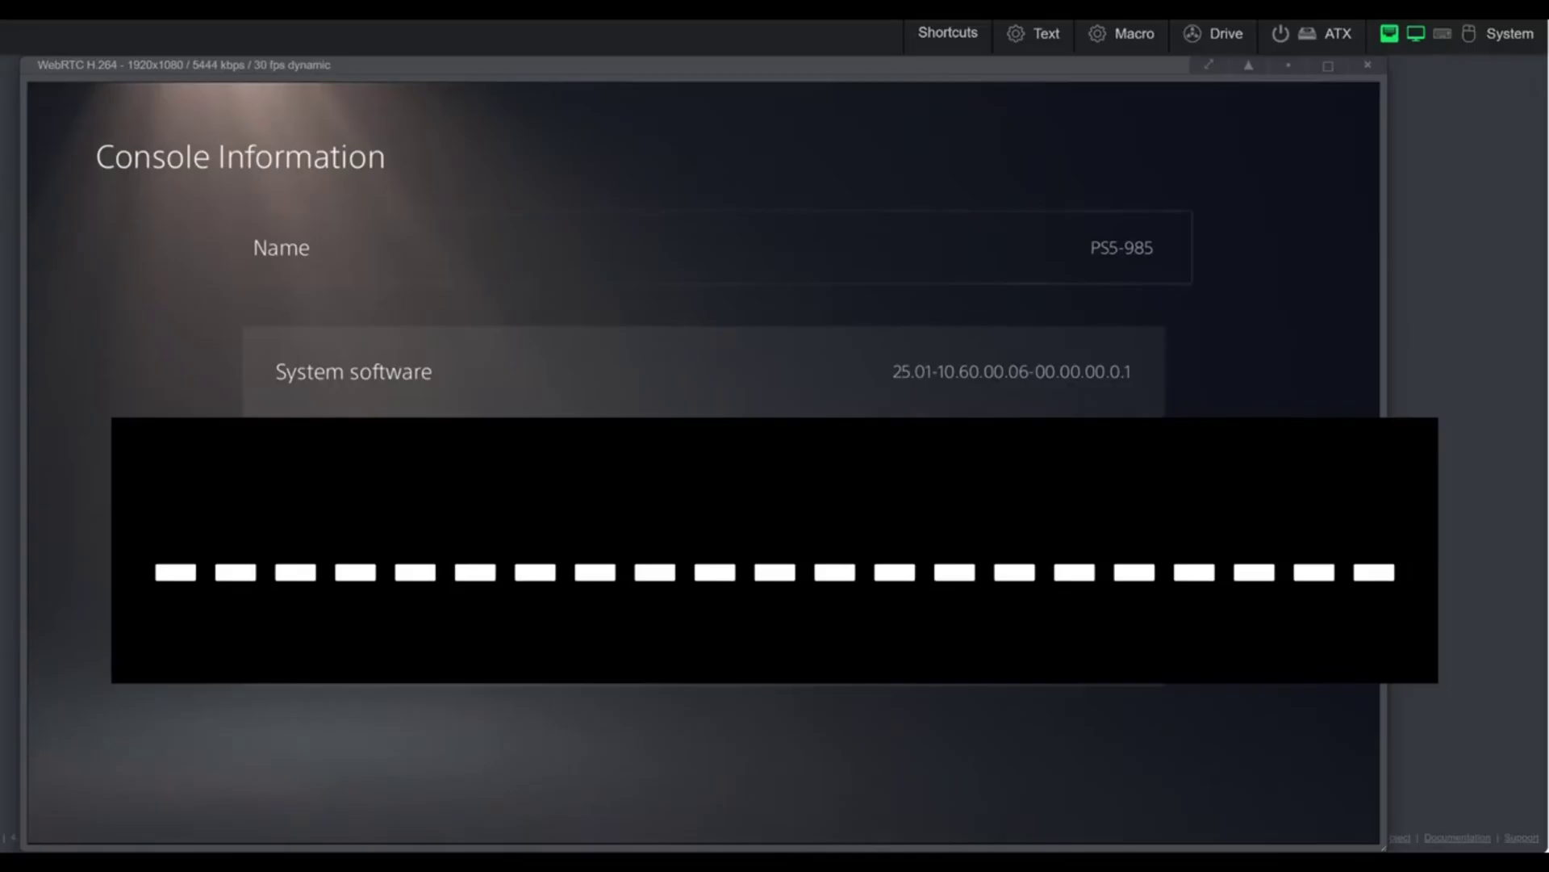
{"action": "key", "text": "Left"}
{"action": "key", "text": "Escape"}
{"action": "key", "text": "Escape"}
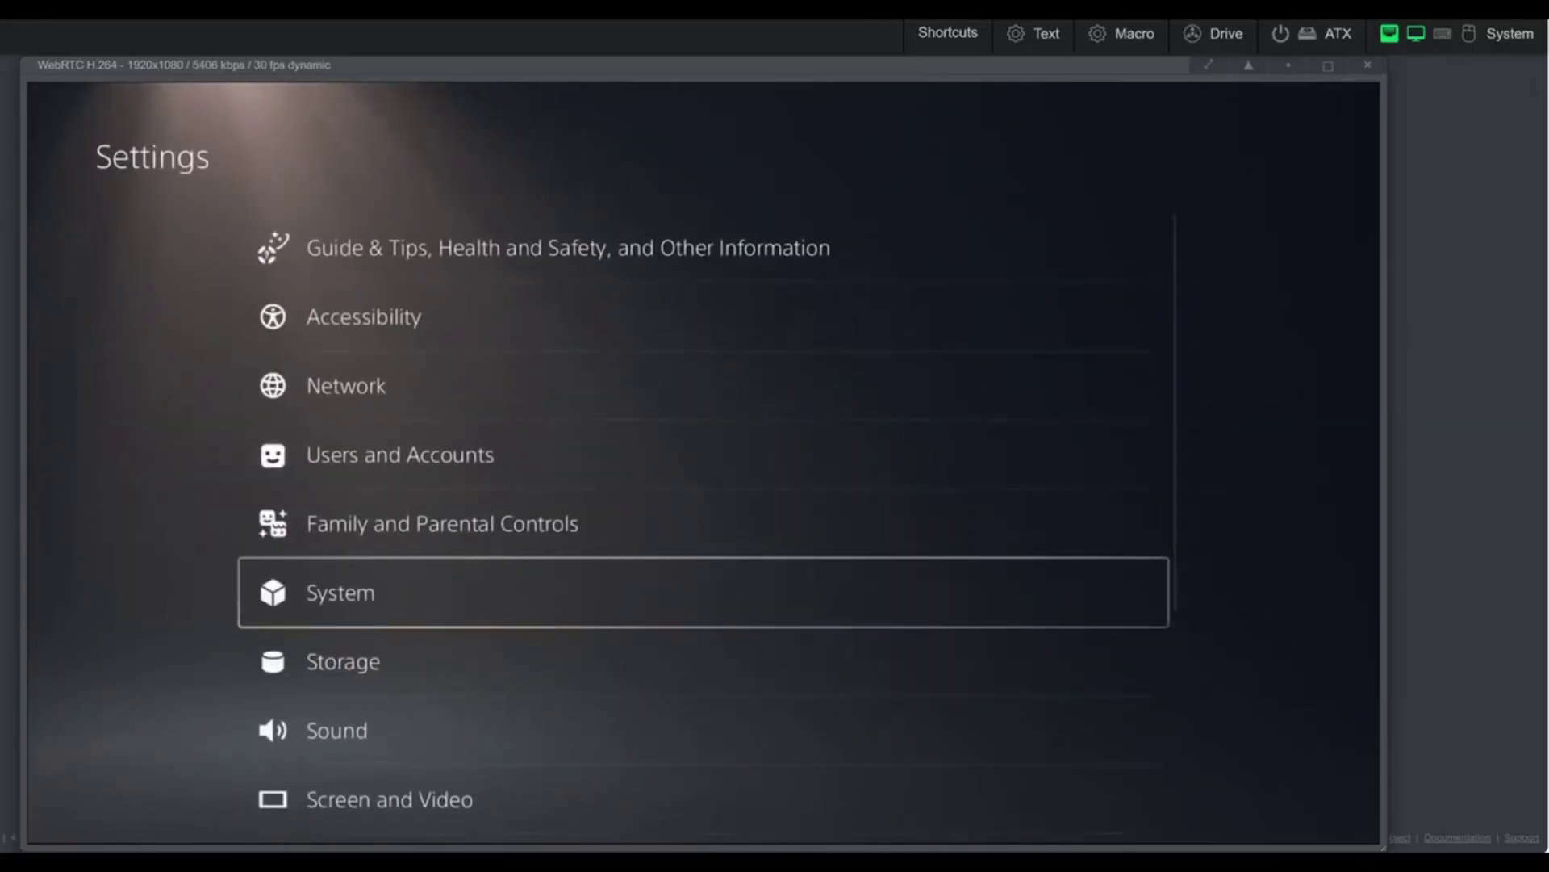
{"action": "key", "text": "Return"}
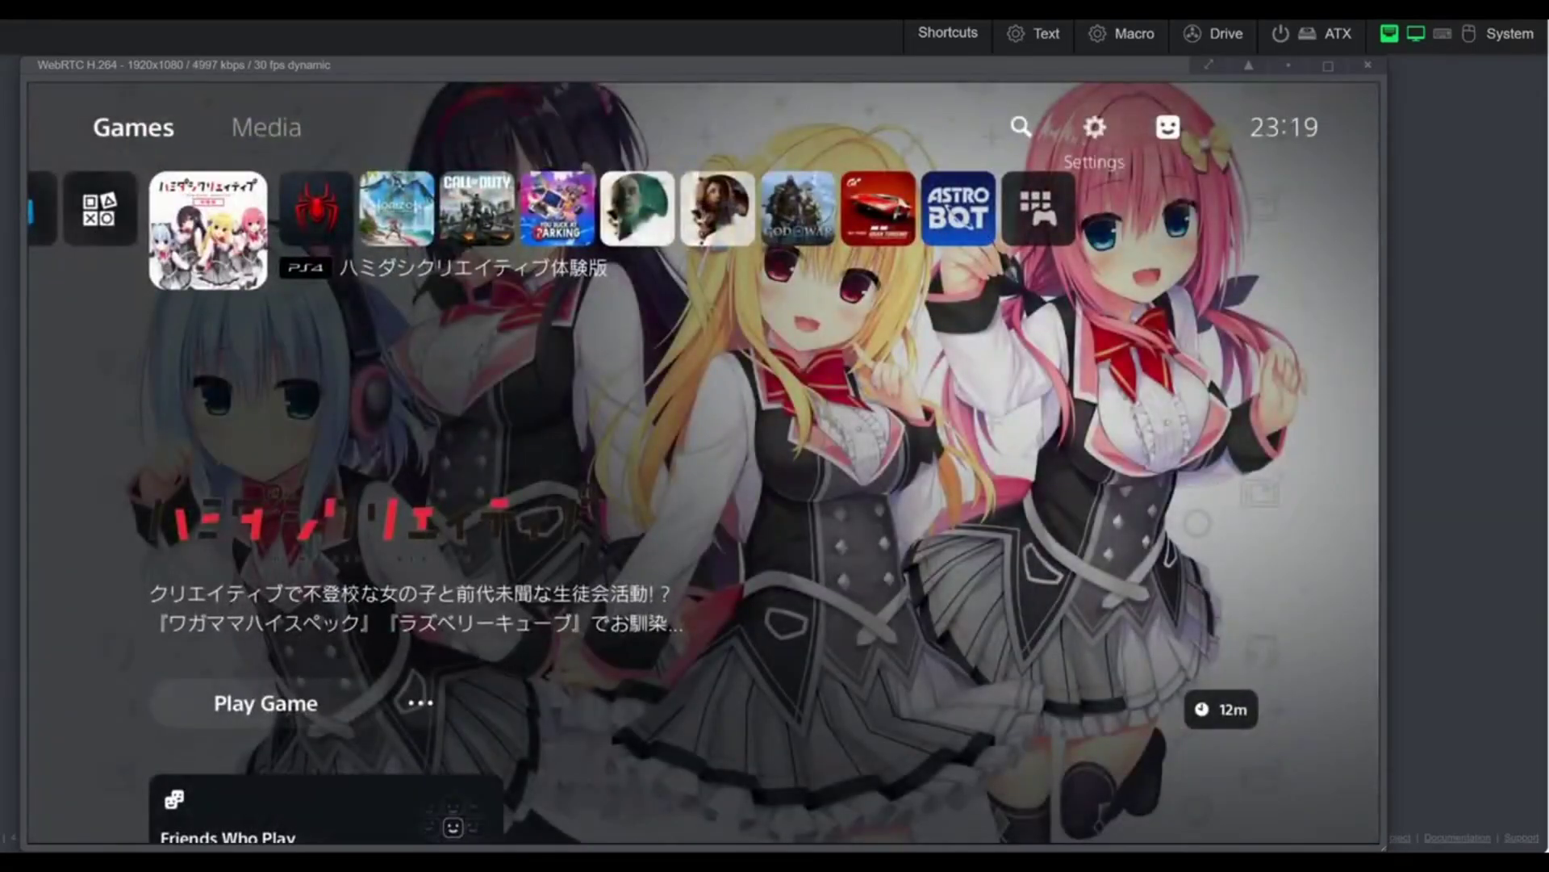
{"action": "key", "text": "Escape"}
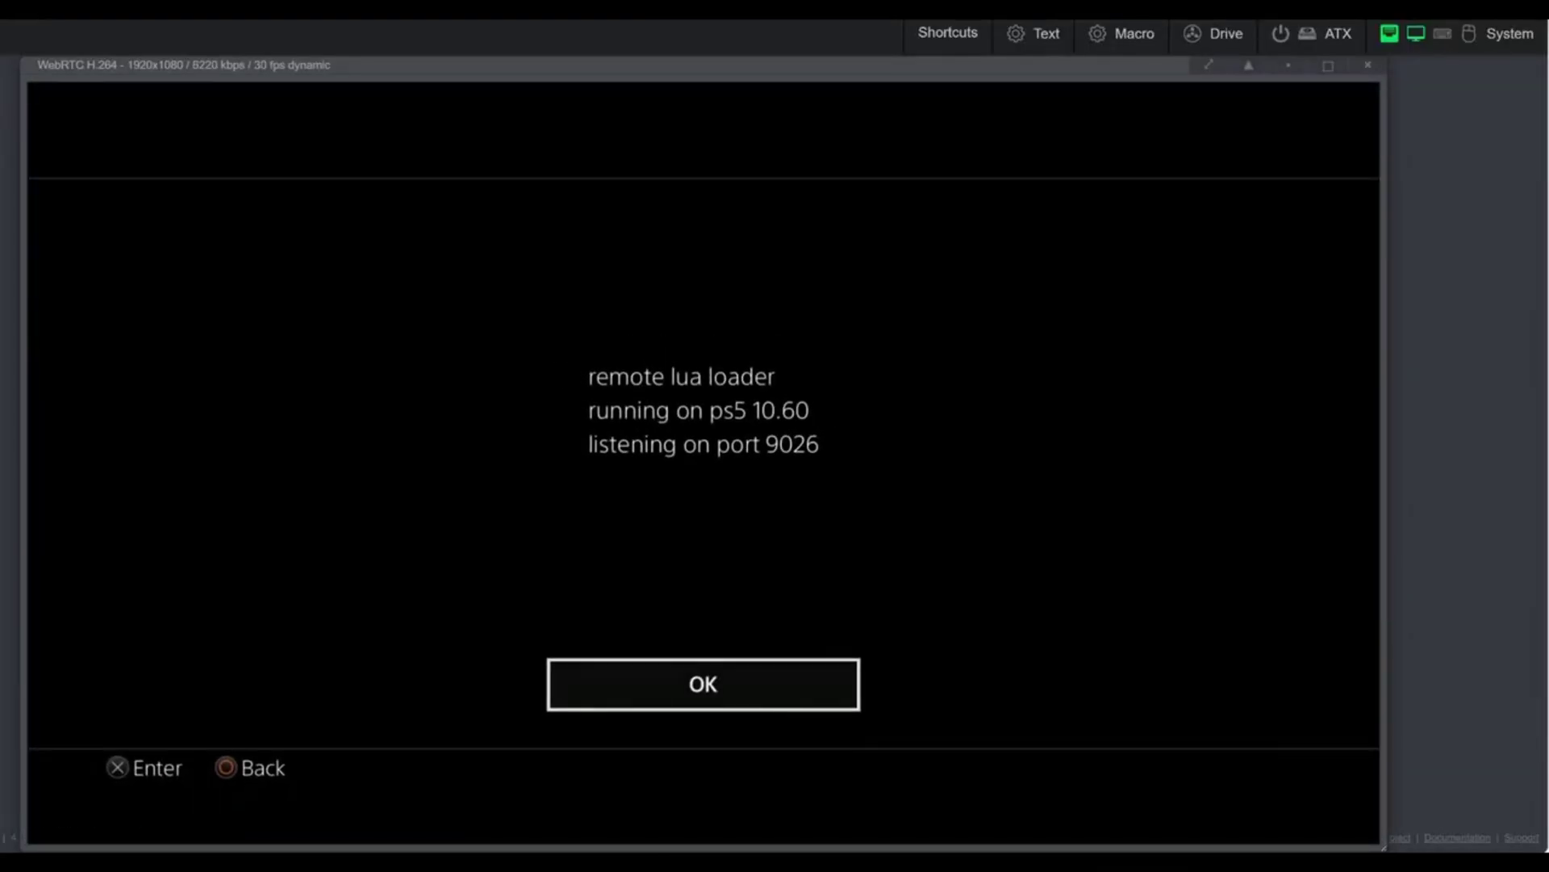
- Switch to the PowerShell window with send_lua.py while the loader listens on port 9026
{"action": "key", "text": "alt+Tab"}
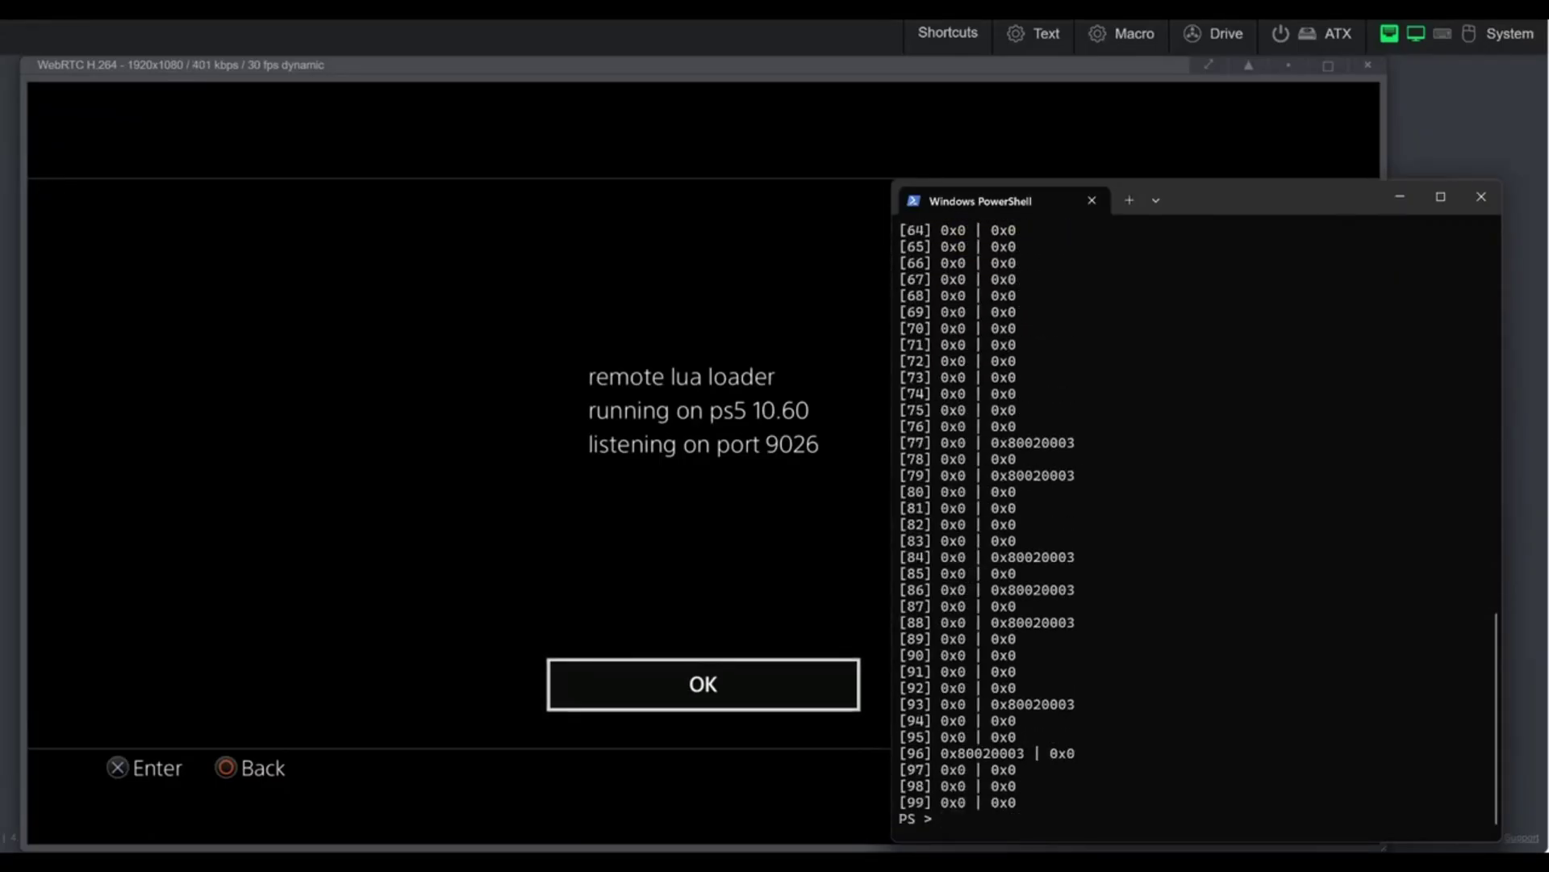
- Run clear in PowerShell to wipe the earlier send_lua.py output
{"action": "type", "text": "clear"}
{"action": "key", "text": "Return"}
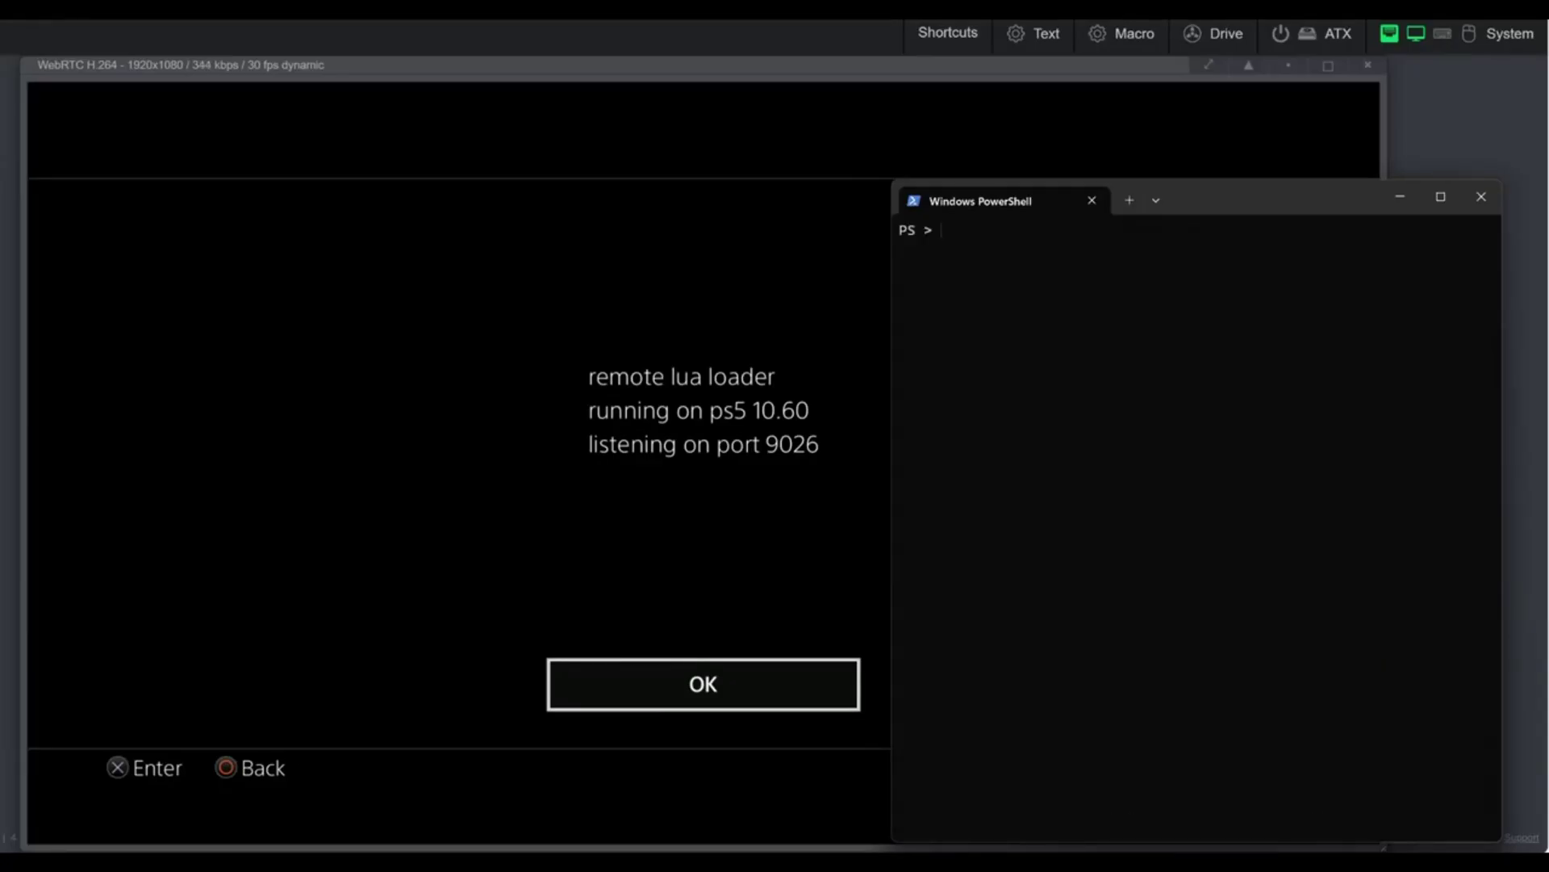